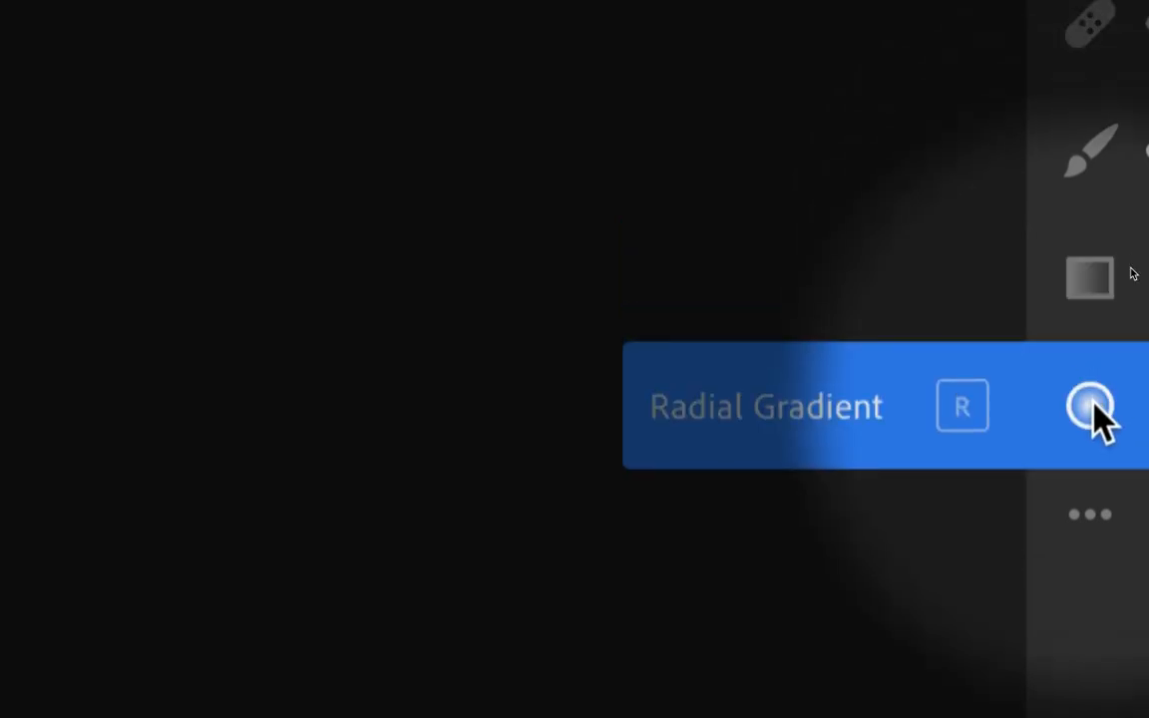
- Apply a diagonal linear gradient with Hue −41 from the white lump toward the blue head
click(1091, 277)
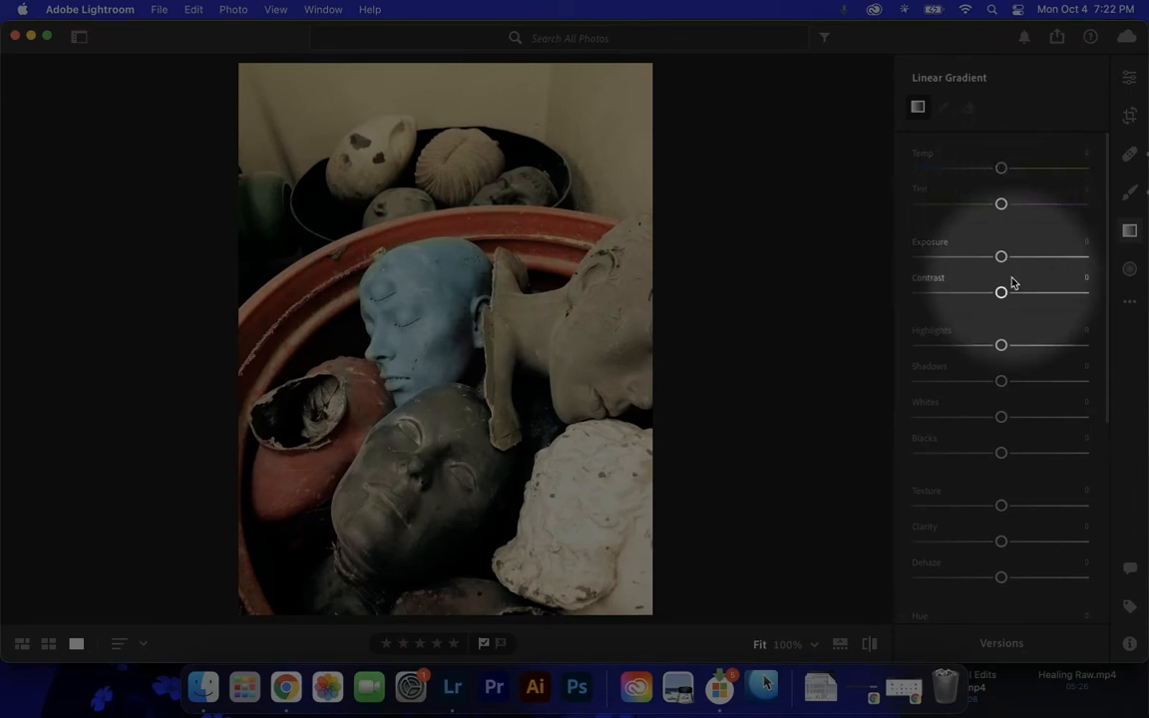
scroll(1011, 283, down, 6)
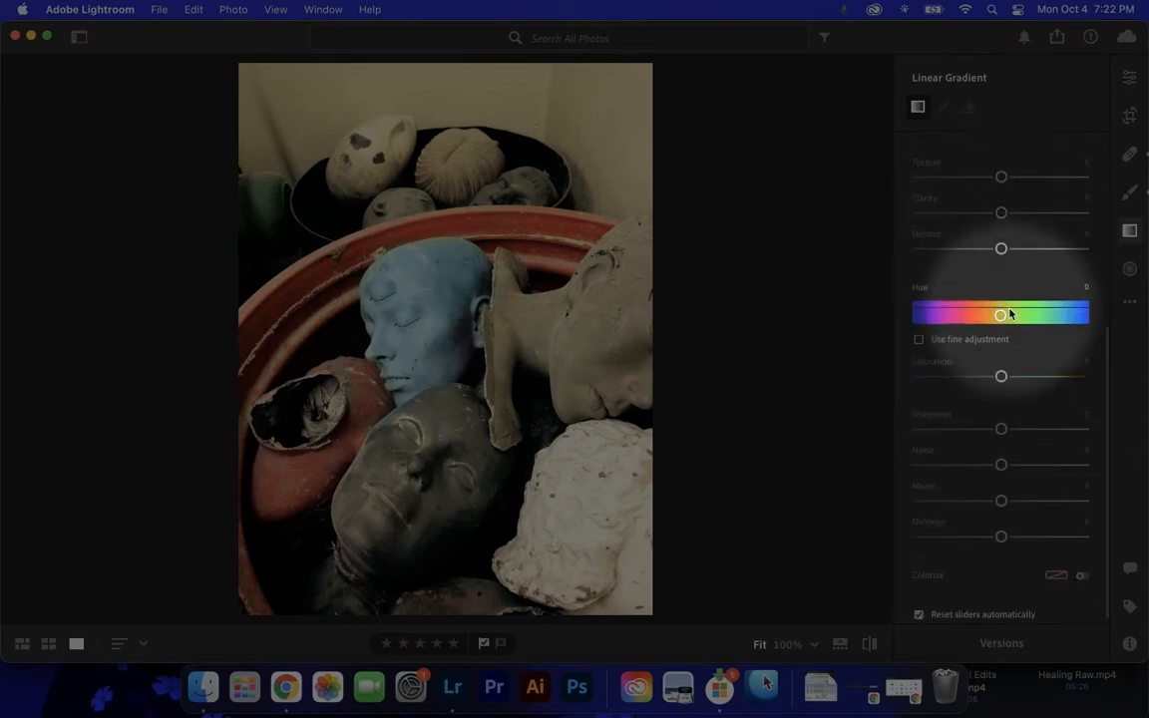
drag(1000, 305, 981, 308)
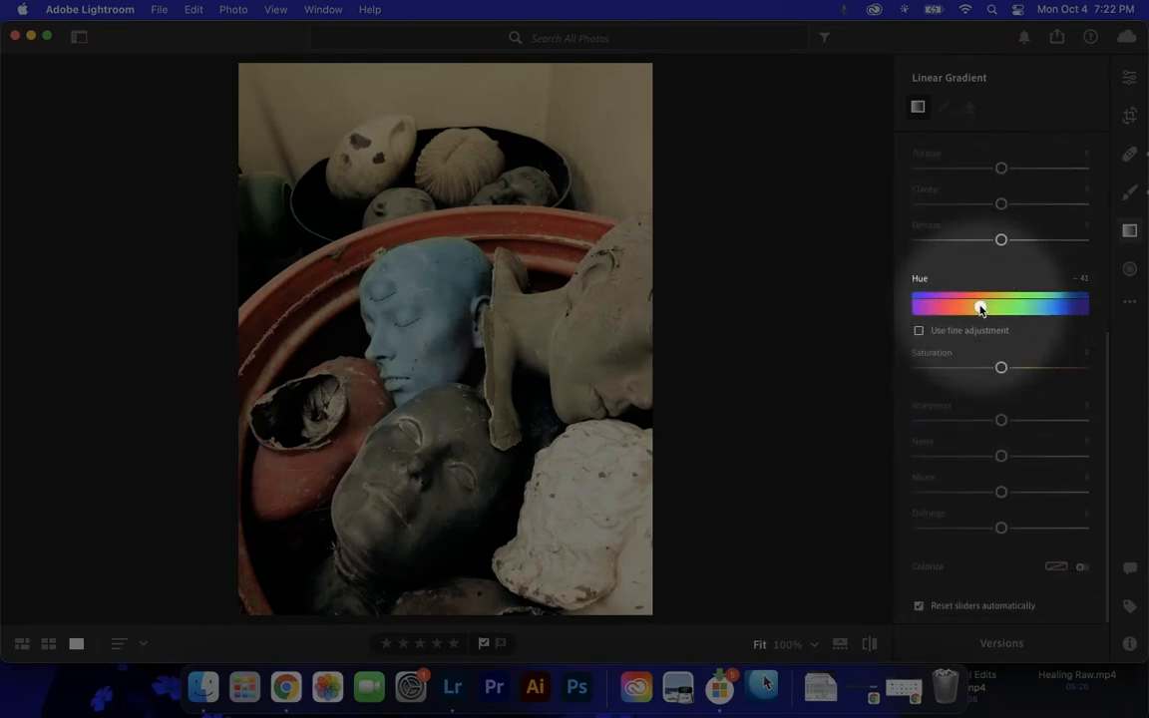
scroll(987, 289, up, 5)
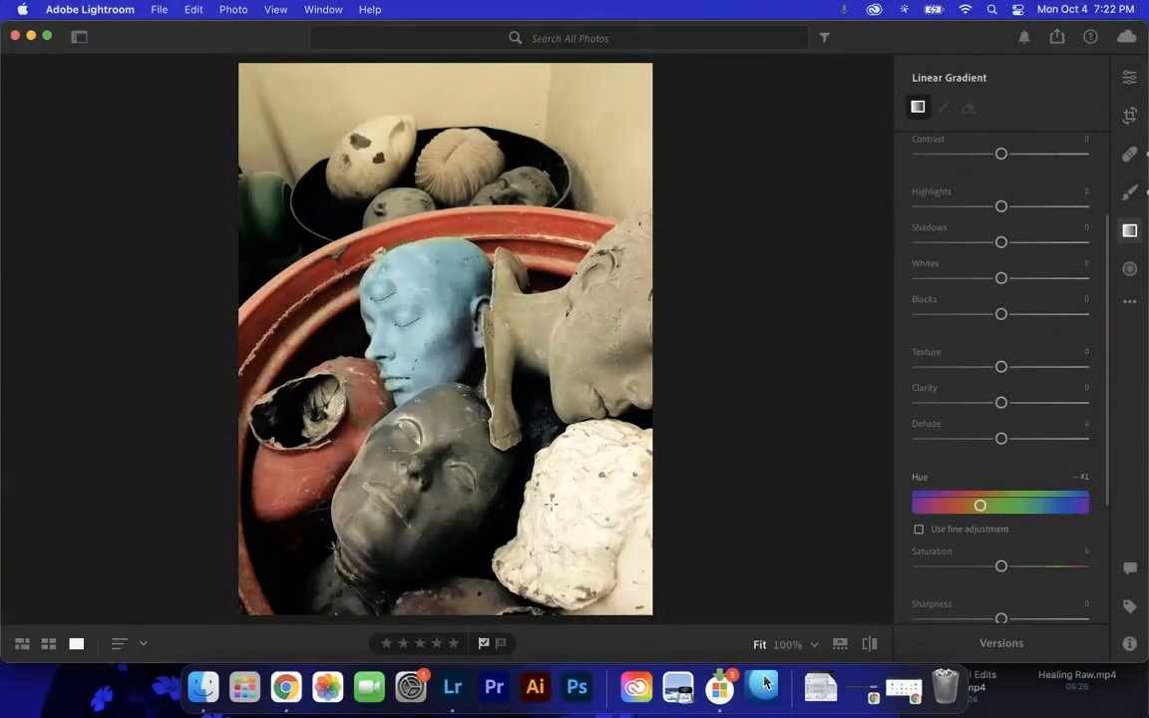
mouse_move(550, 503)
mouse_down()
mouse_move(503, 452)
mouse_move(469, 359)
mouse_move(452, 354)
mouse_move(511, 454)
mouse_move(459, 369)
mouse_up()
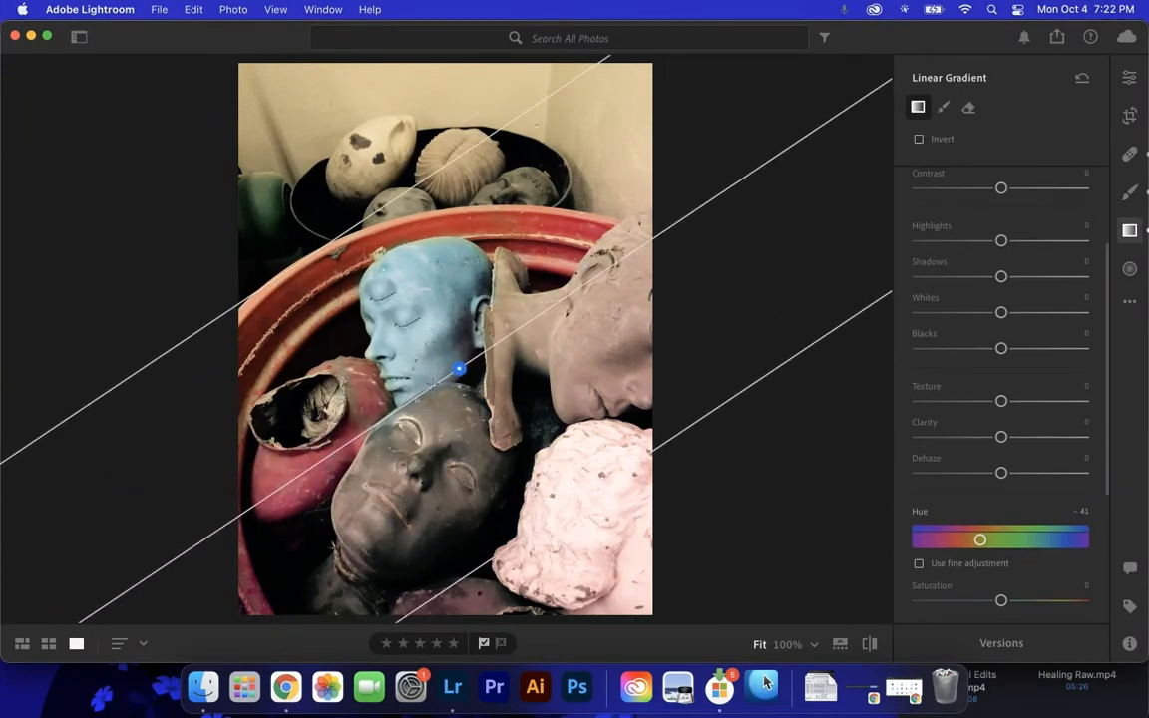
- Shift the linear gradient toward the photo's lower right, narrow its transition from the upper edge, and set its saturation to +38
drag(453, 350, 477, 400)
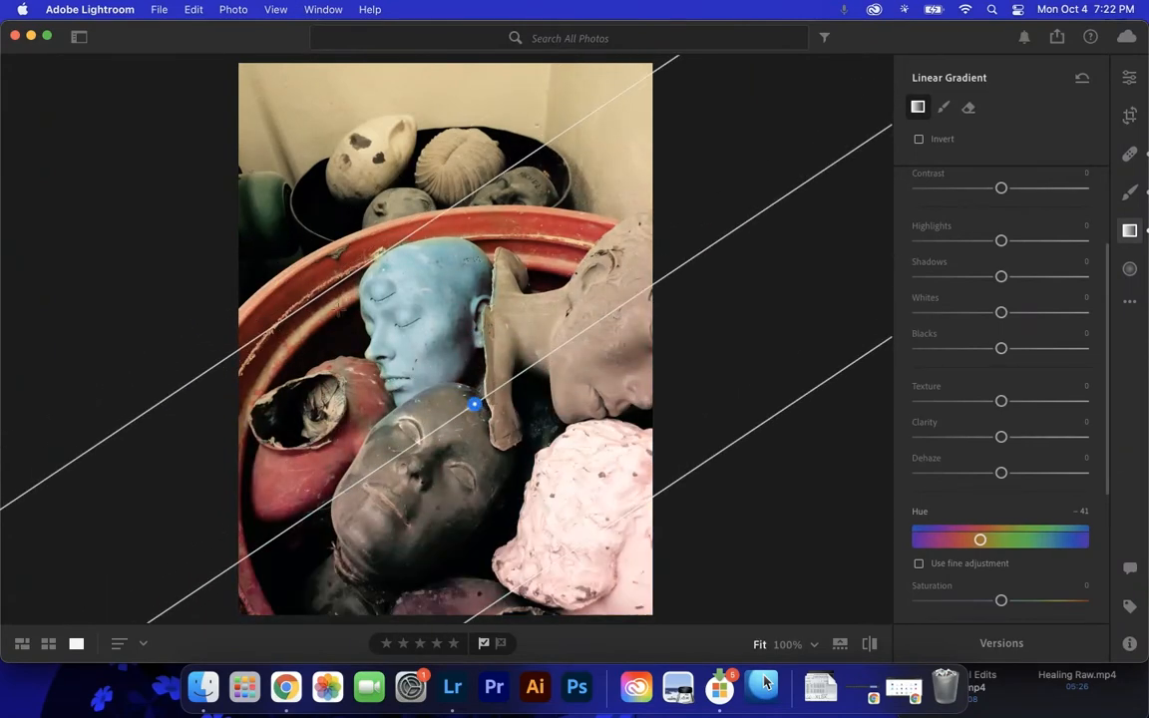
drag(338, 283, 423, 286)
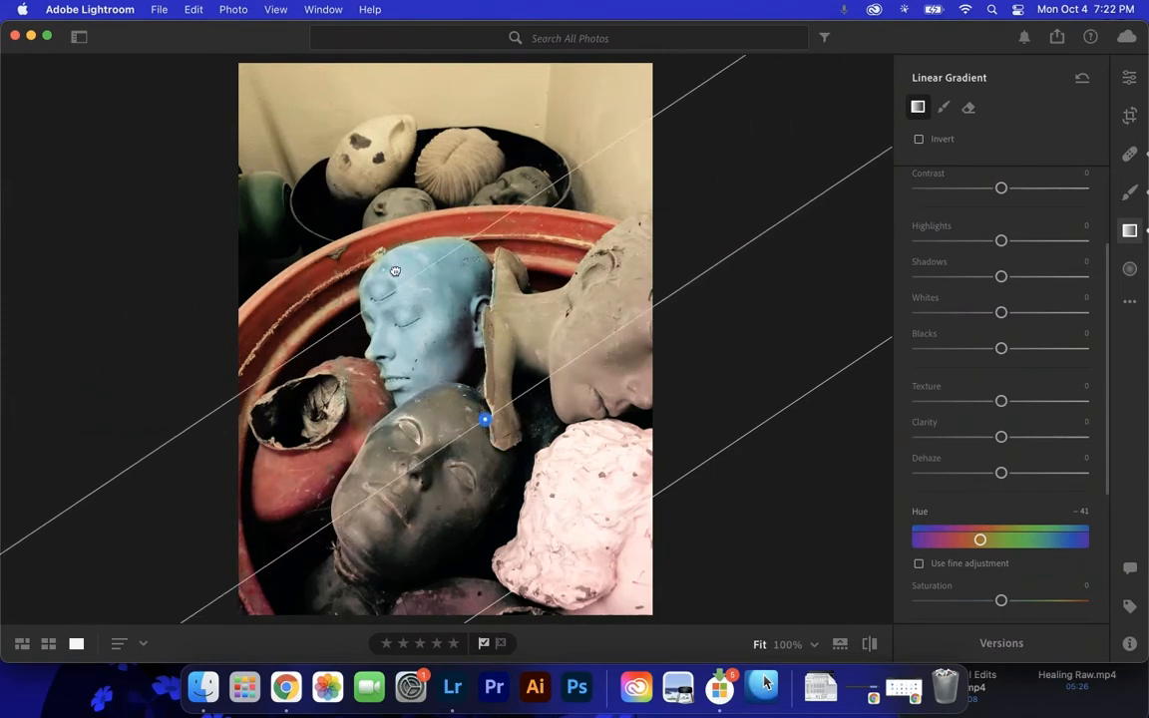
scroll(997, 477, down, 3)
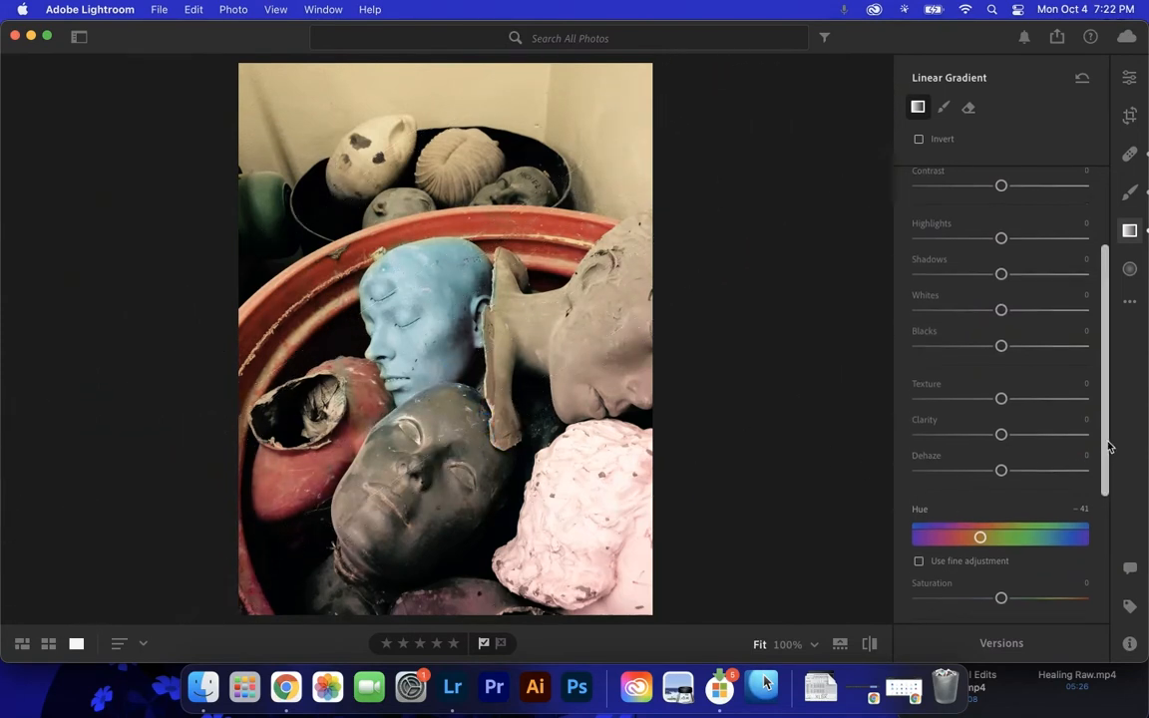
drag(1000, 493, 1036, 503)
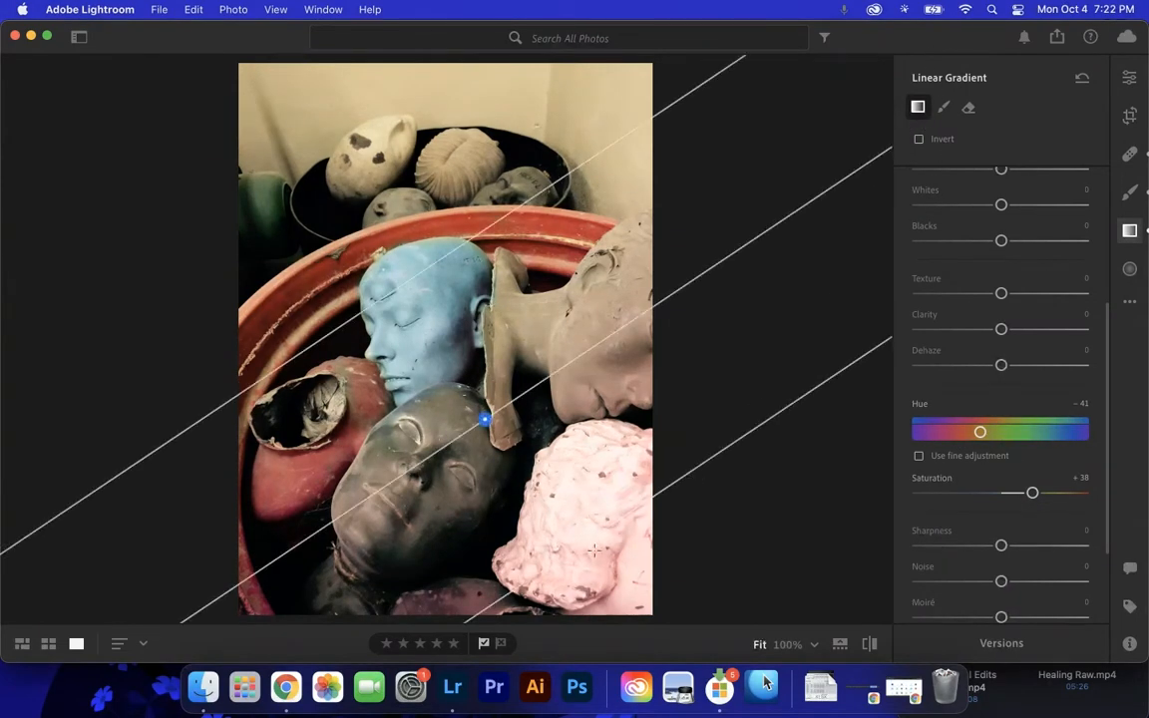
- Add two overlapping diagonal linear gradients from the pink lump toward the heads, using the same hue and saturation
drag(605, 568, 473, 346)
drag(621, 592, 514, 361)
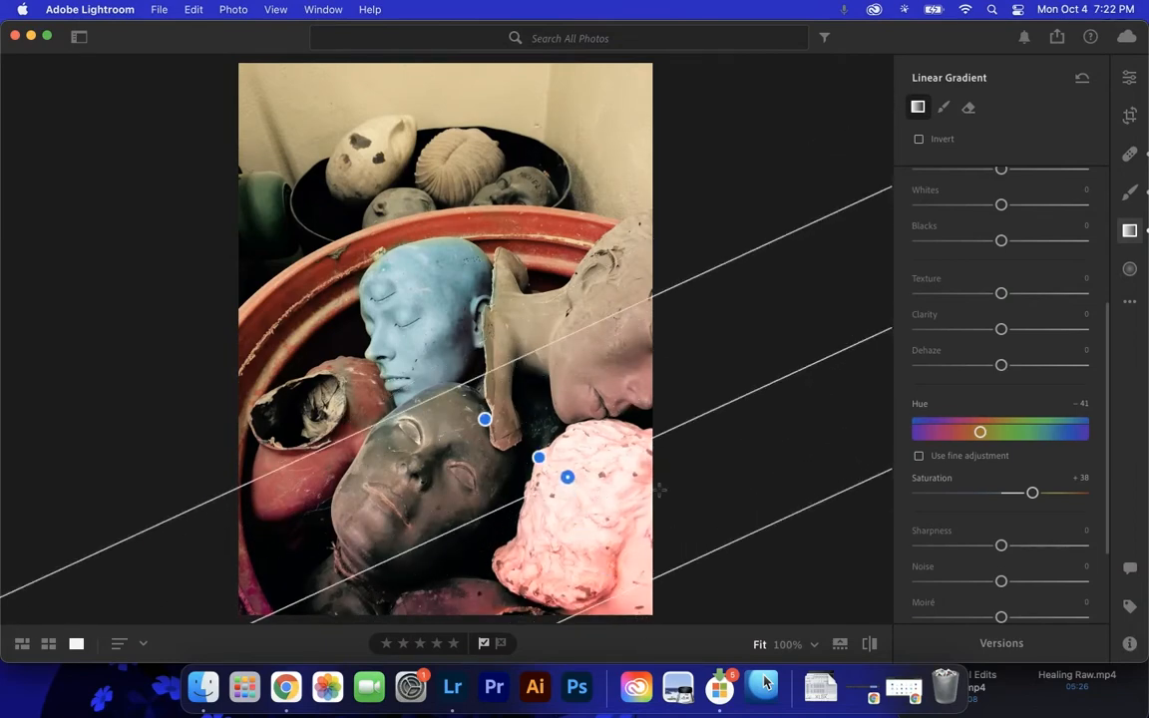
mouse_move(982, 435)
mouse_down()
mouse_move(1043, 436)
mouse_move(964, 432)
mouse_move(982, 432)
mouse_up()
- Set the newest linear gradient's Temp to +12, Tint to +27 and Exposure to −1.24
scroll(1046, 356, up, 2)
scroll(1046, 356, up, 3)
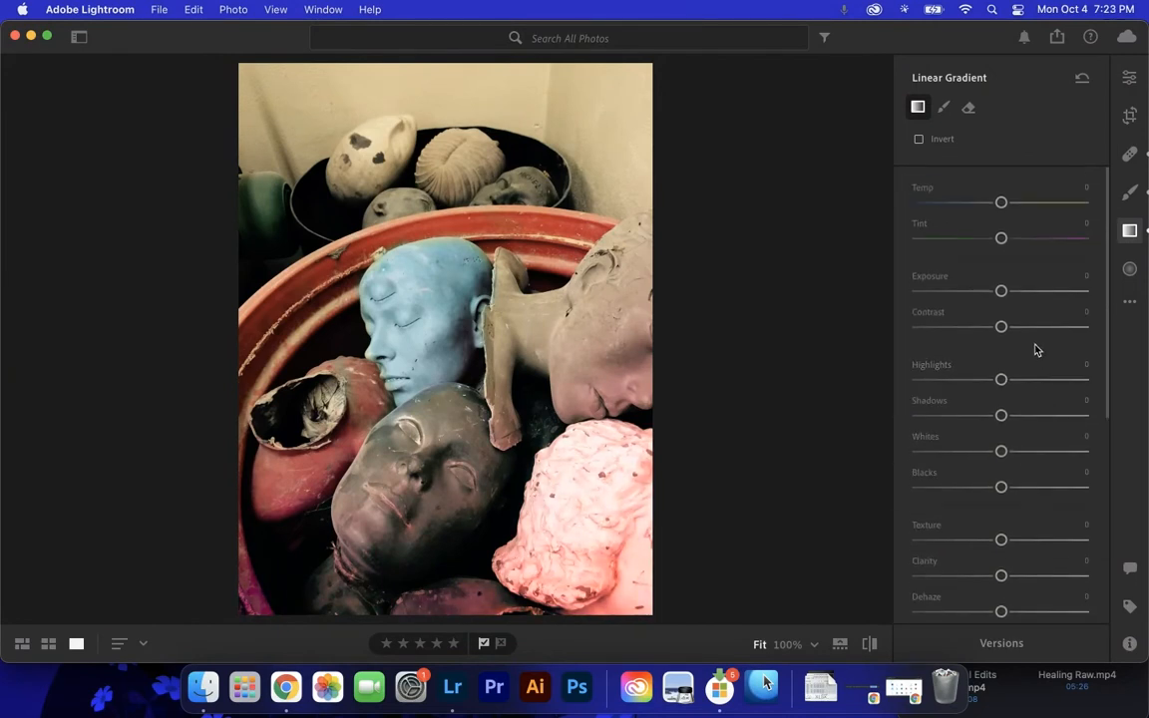
mouse_move(1001, 203)
mouse_down()
mouse_move(968, 206)
mouse_move(1010, 205)
mouse_up()
drag(1022, 247, 1029, 248)
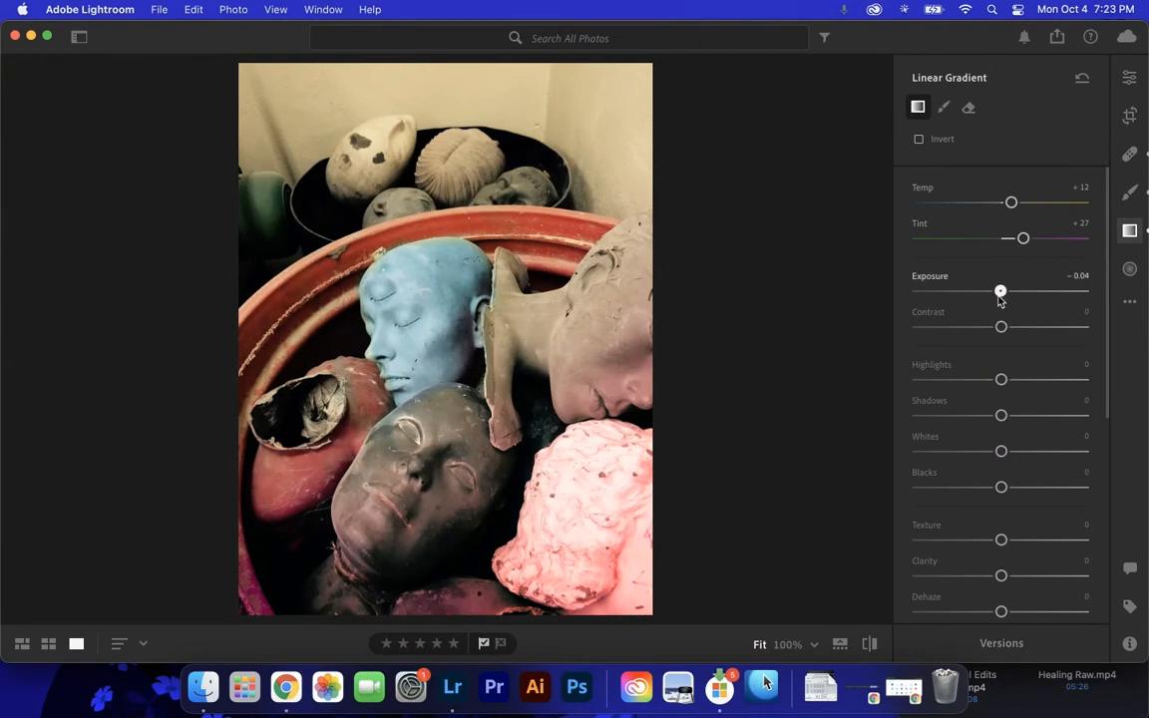
drag(1006, 297, 980, 297)
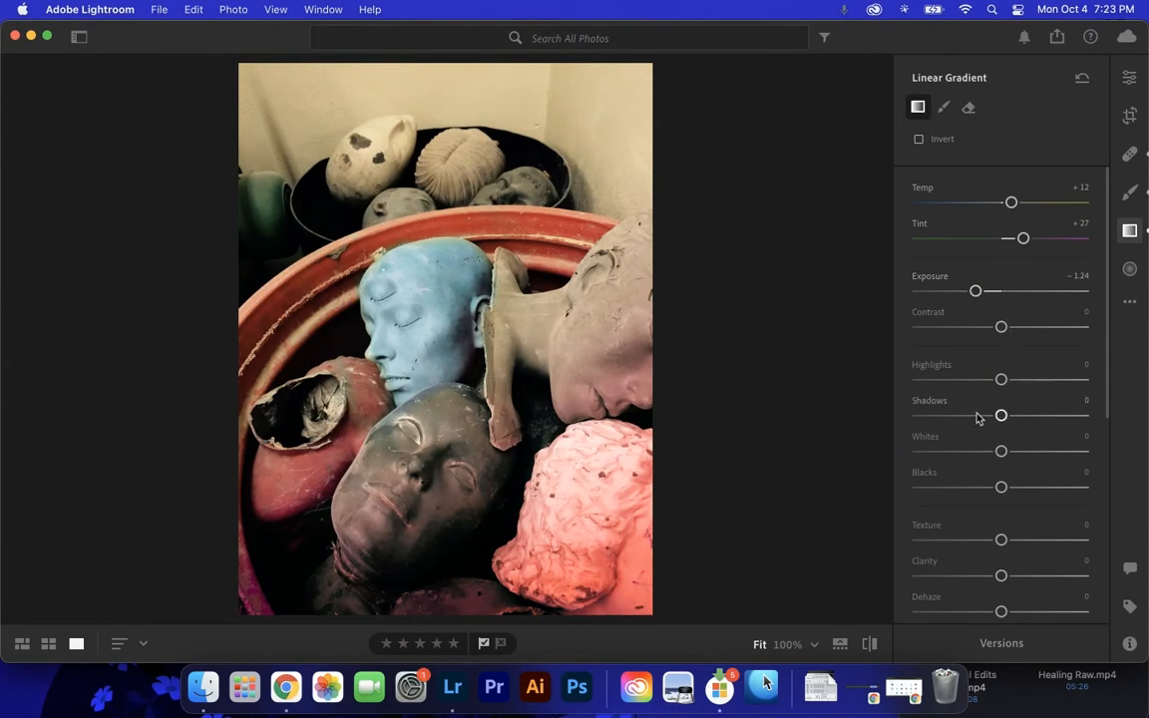
- Inspect the linear gradients' affected areas and compare the edited photo with its original version
mouse_move(500, 498)
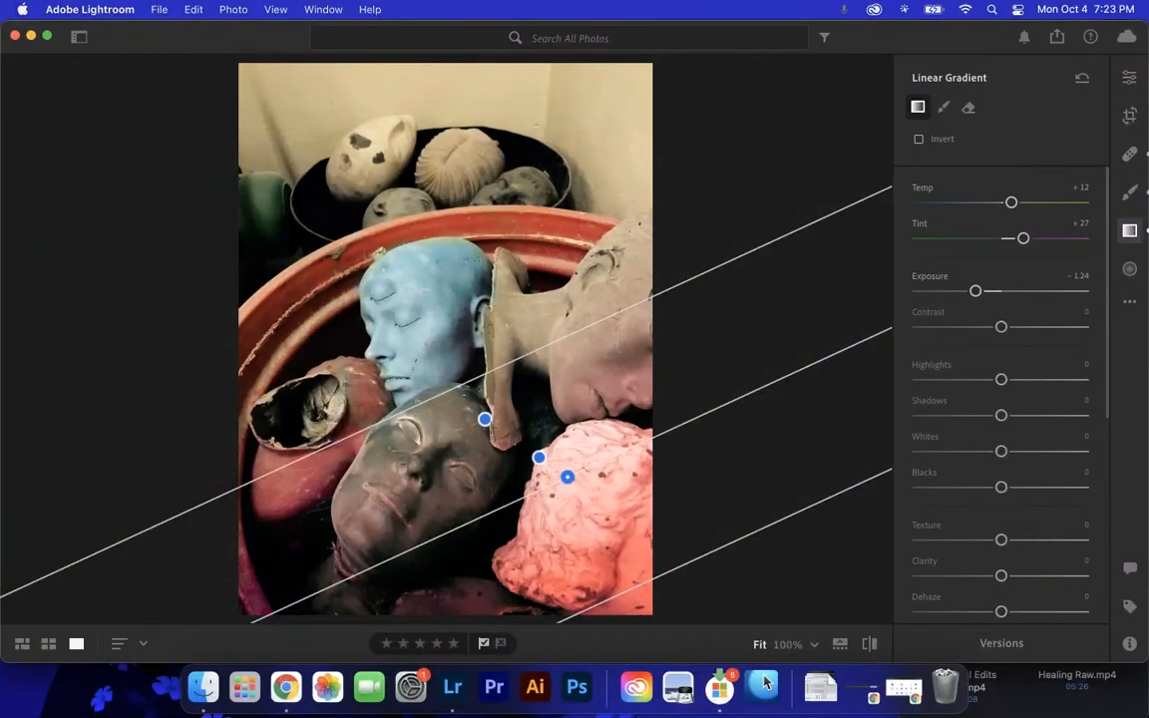
mouse_move(486, 420)
key(backslash)
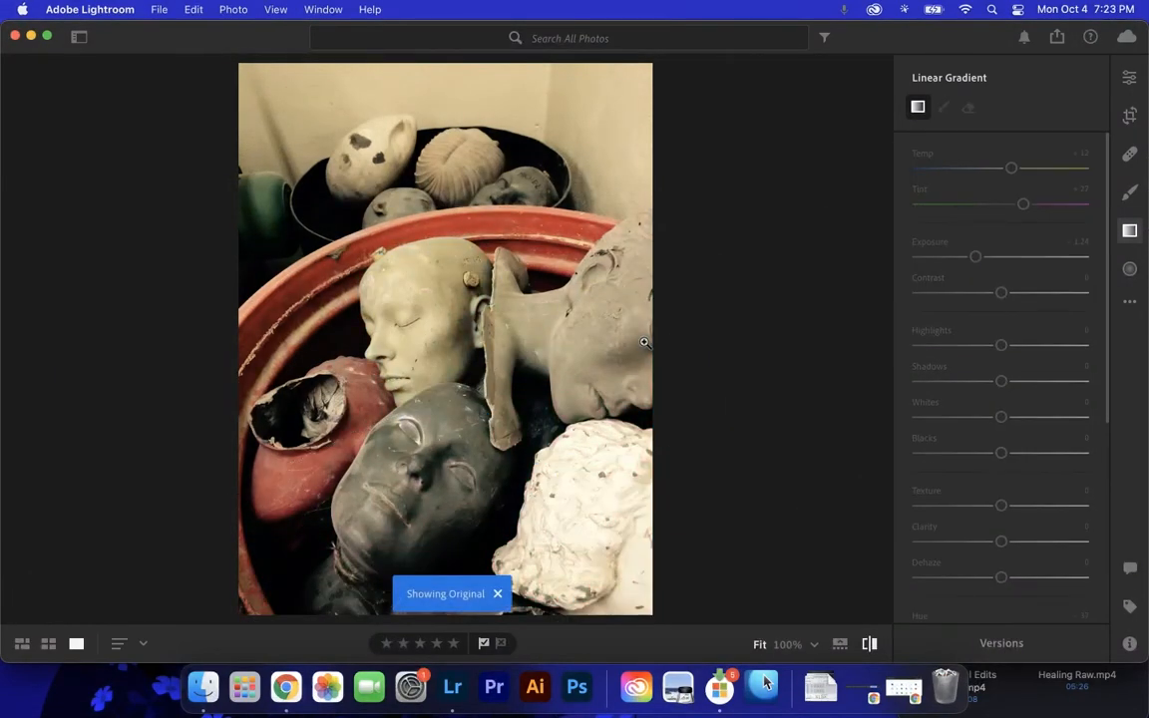
key(backslash)
key(backslash)
key(backslash)
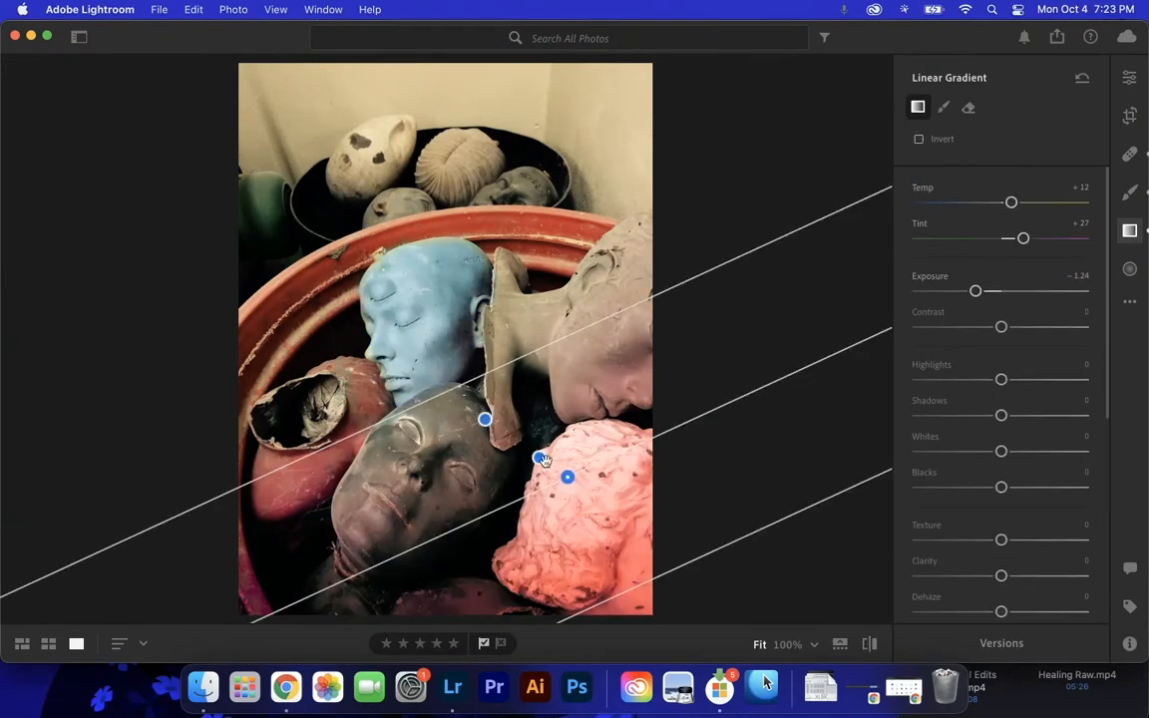
key(backslash)
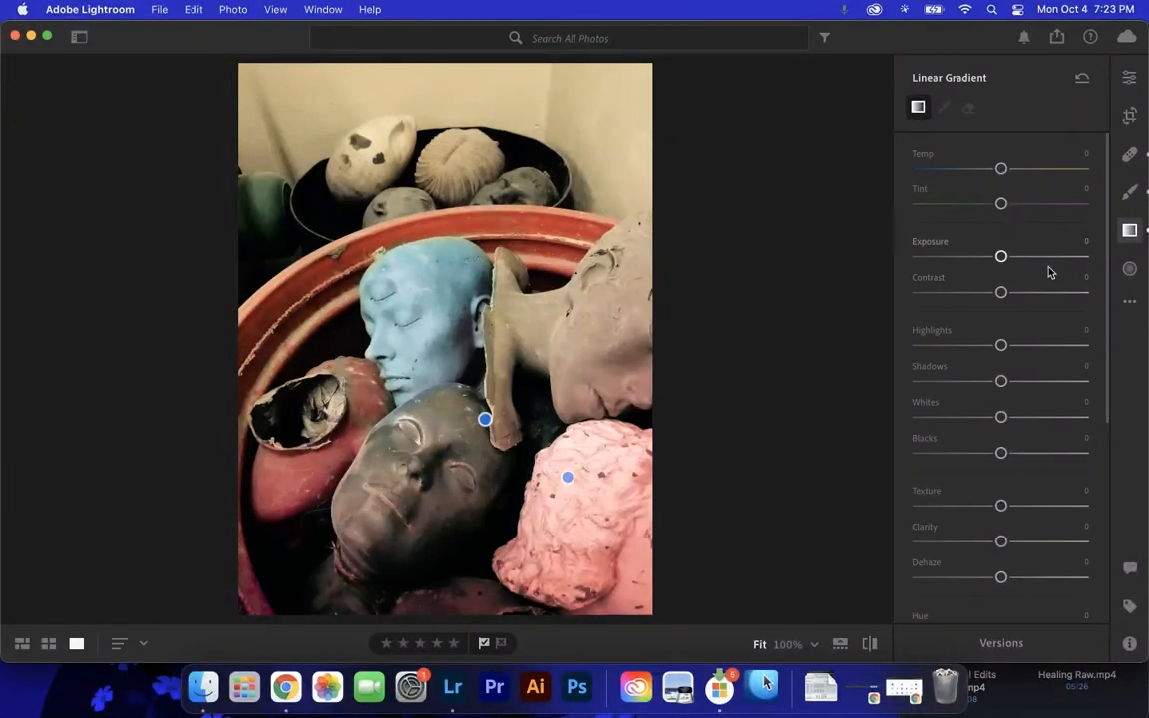
- Draw a radial gradient over the egg-shaped sculpture in the photo's upper left, then narrow, tilt and center it there
click(1129, 269)
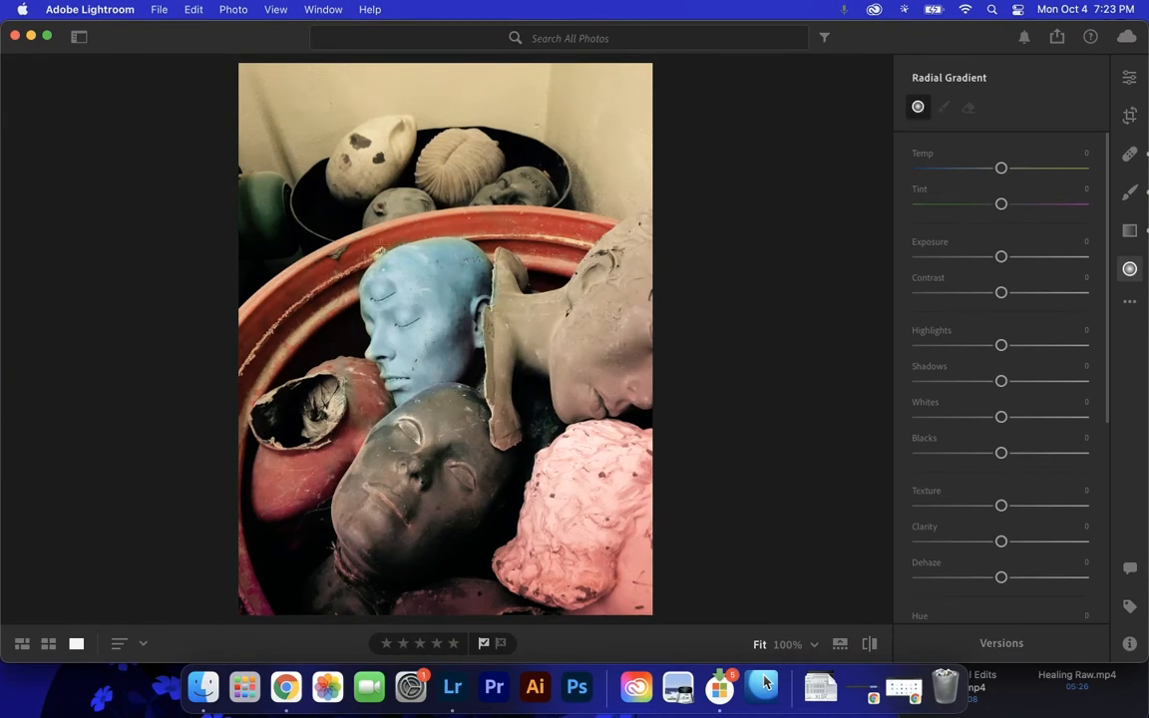
mouse_move(364, 198)
mouse_down()
mouse_move(276, 160)
mouse_move(259, 137)
mouse_move(273, 113)
mouse_up()
drag(368, 199, 389, 203)
drag(522, 201, 474, 202)
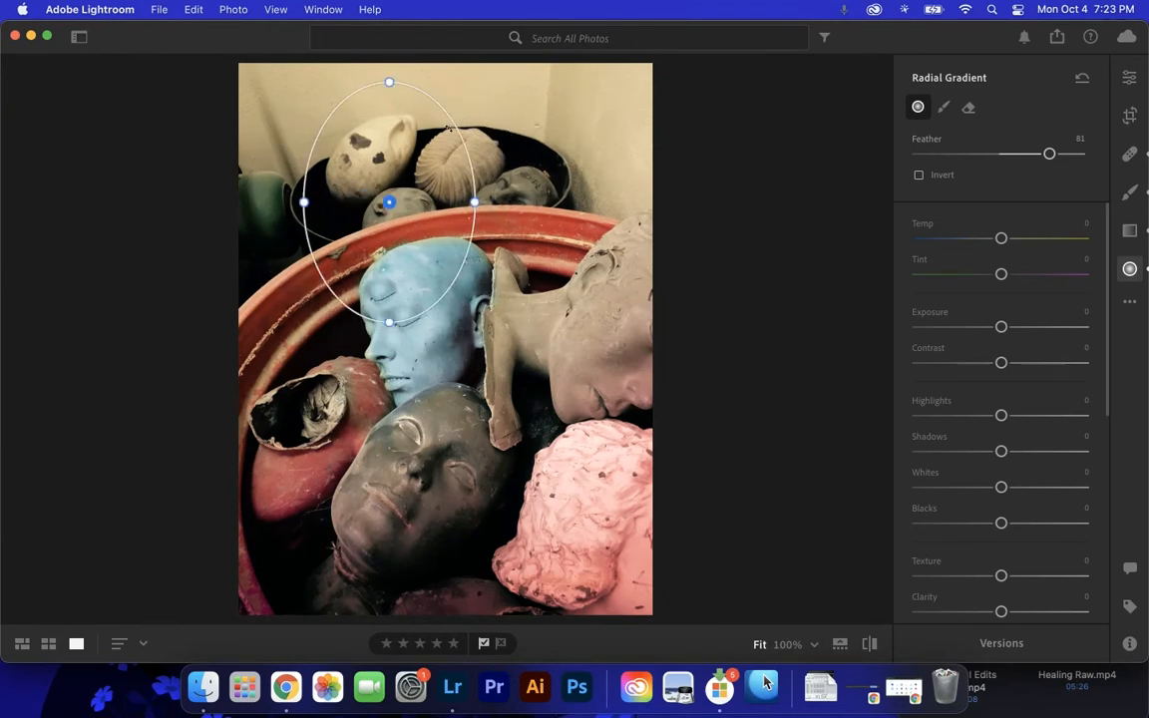
drag(474, 146, 408, 108)
drag(378, 205, 361, 171)
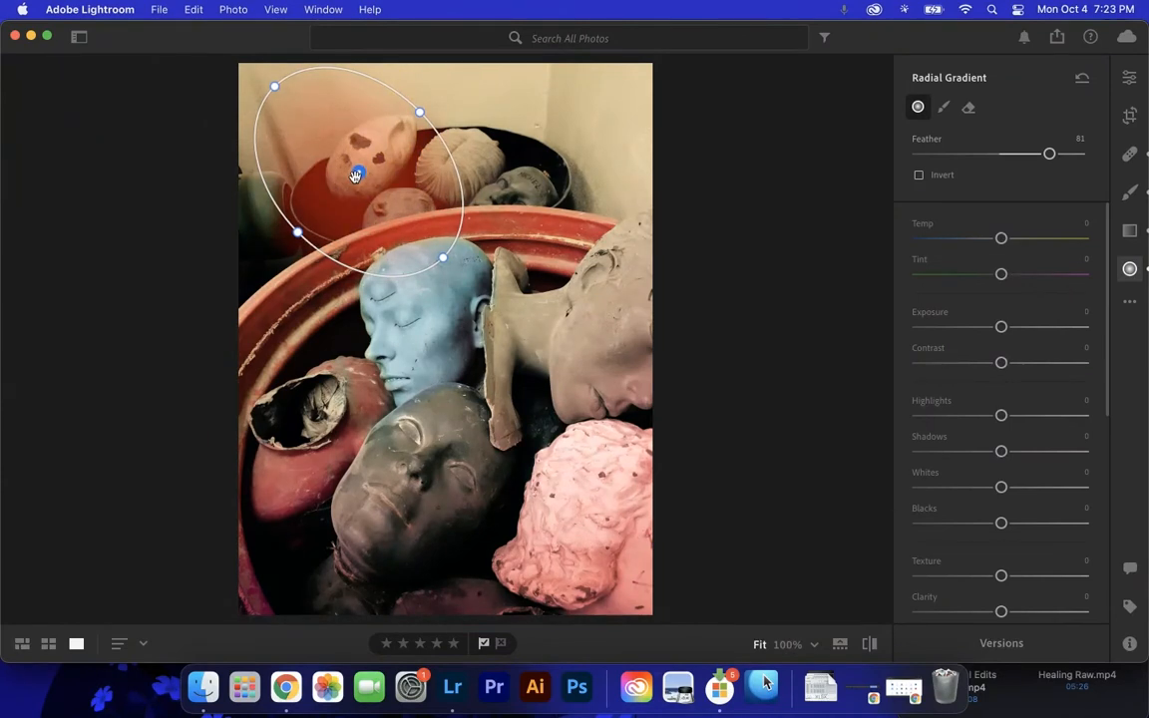
- Raise the radial gradient's Highlights to +55
scroll(1101, 239, down, 2)
scroll(1097, 249, up, 2)
scroll(1094, 261, down, 2)
scroll(1092, 264, down, 3)
scroll(1085, 309, down, 1)
scroll(1009, 305, up, 3)
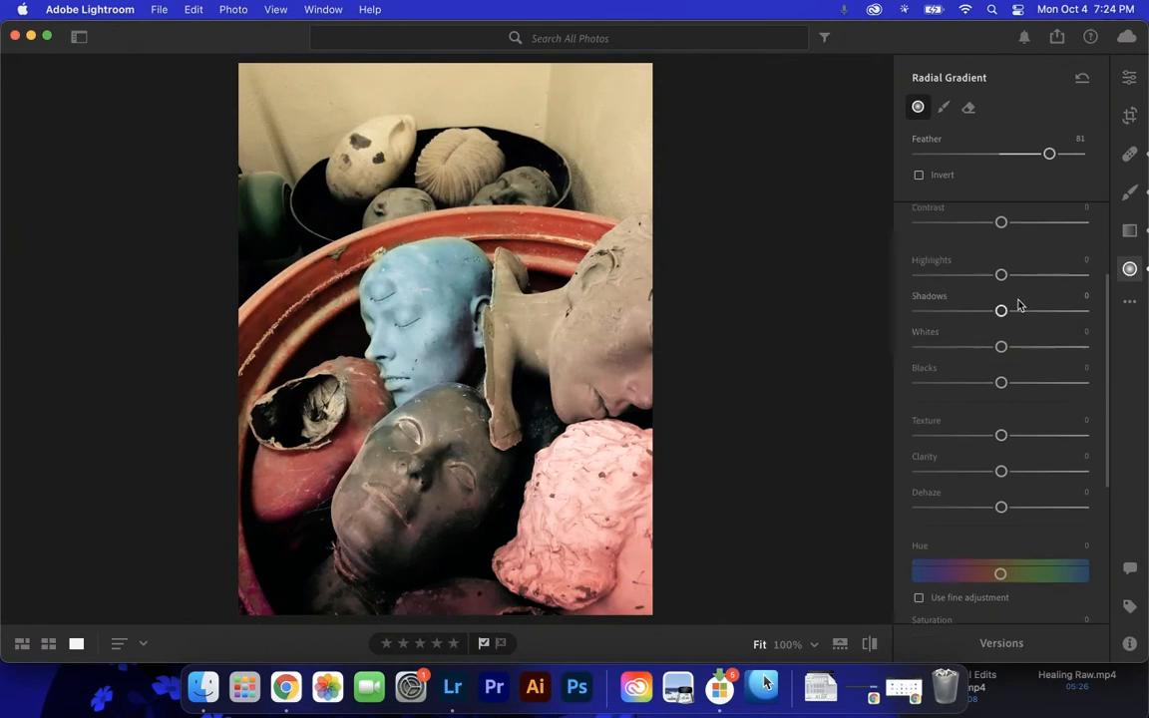
drag(1002, 354, 1045, 354)
- Set the radial gradient's Hue to +21 and Saturation to +58
scroll(1103, 374, down, 3)
scroll(1085, 431, down, 1)
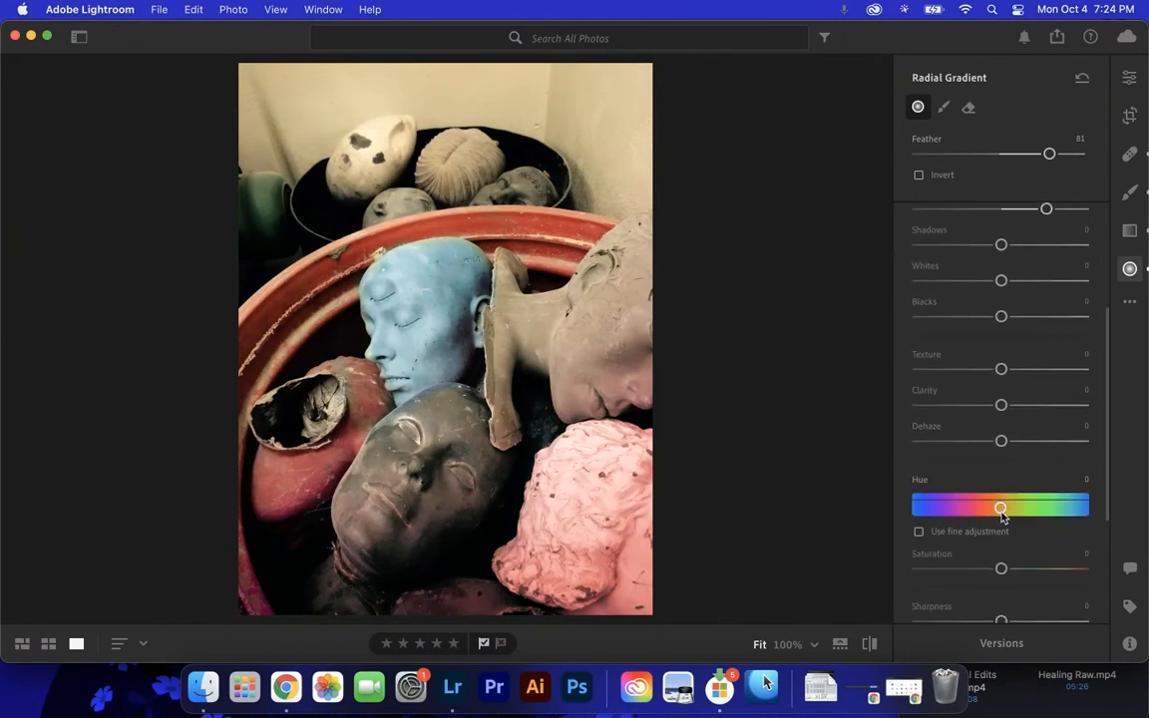
mouse_move(1001, 509)
mouse_down()
mouse_move(1028, 512)
mouse_move(930, 509)
mouse_move(1035, 513)
mouse_move(1011, 509)
mouse_up()
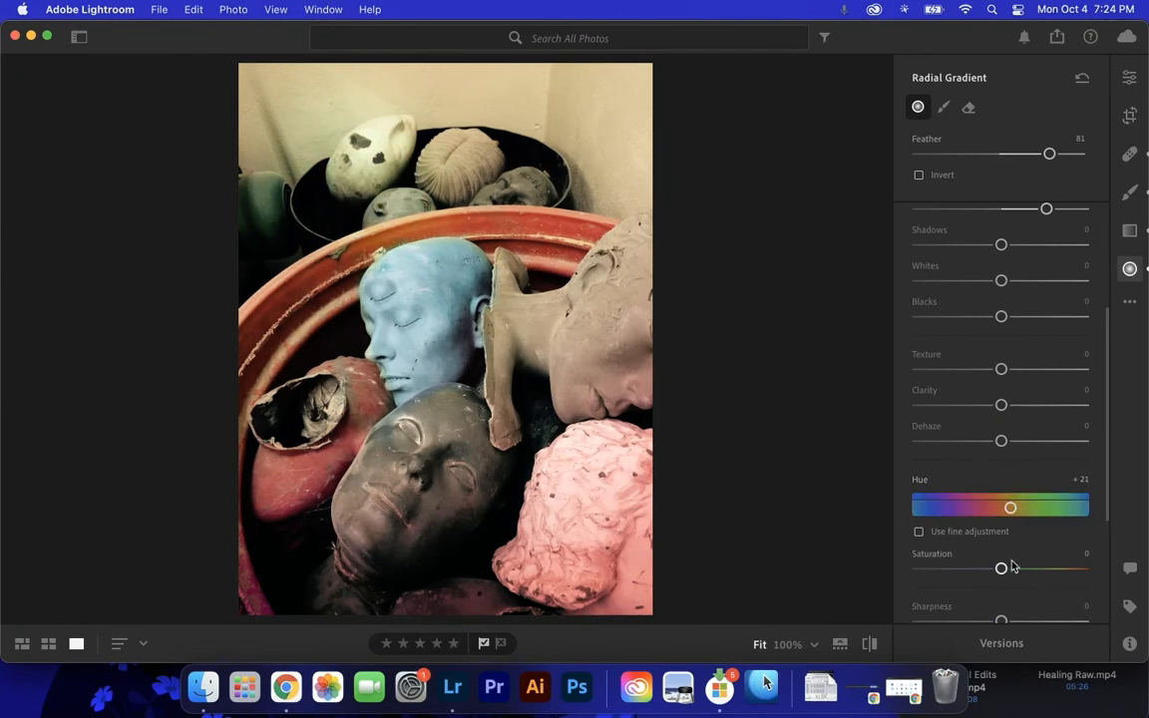
drag(1002, 567, 1049, 576)
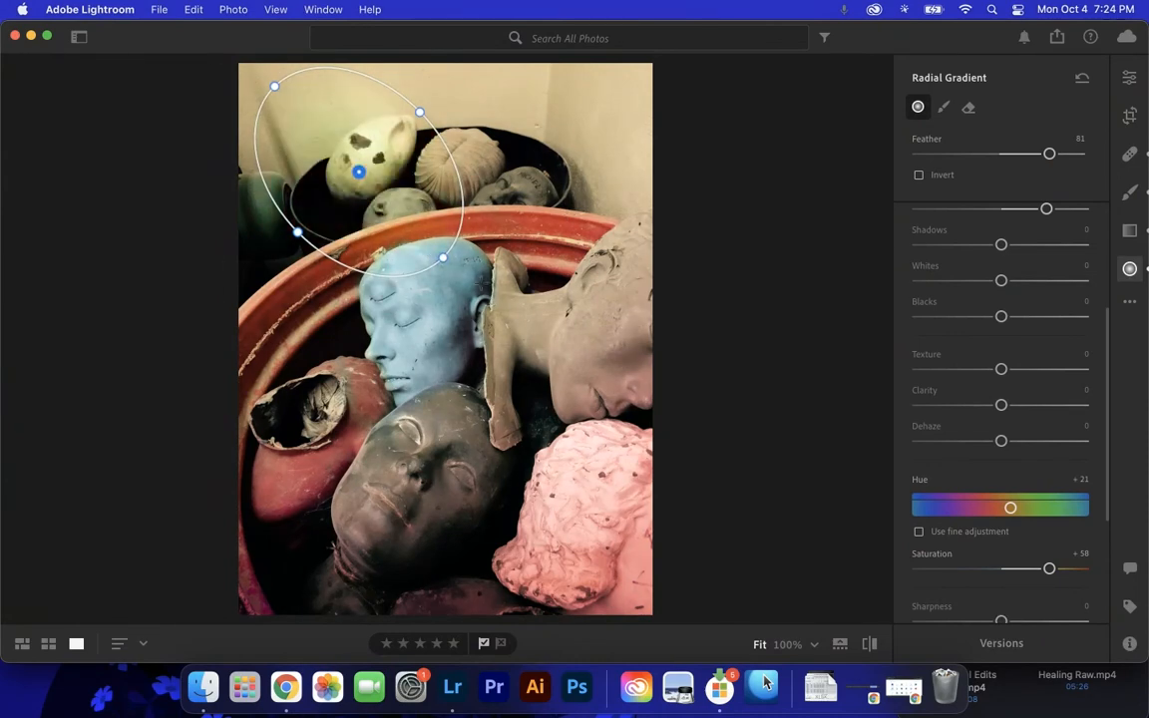
- Enlarge the radial gradient to reach the blue head and past the photo's top-left corner, and set its Temp to +59
drag(442, 257, 482, 297)
drag(420, 112, 509, 83)
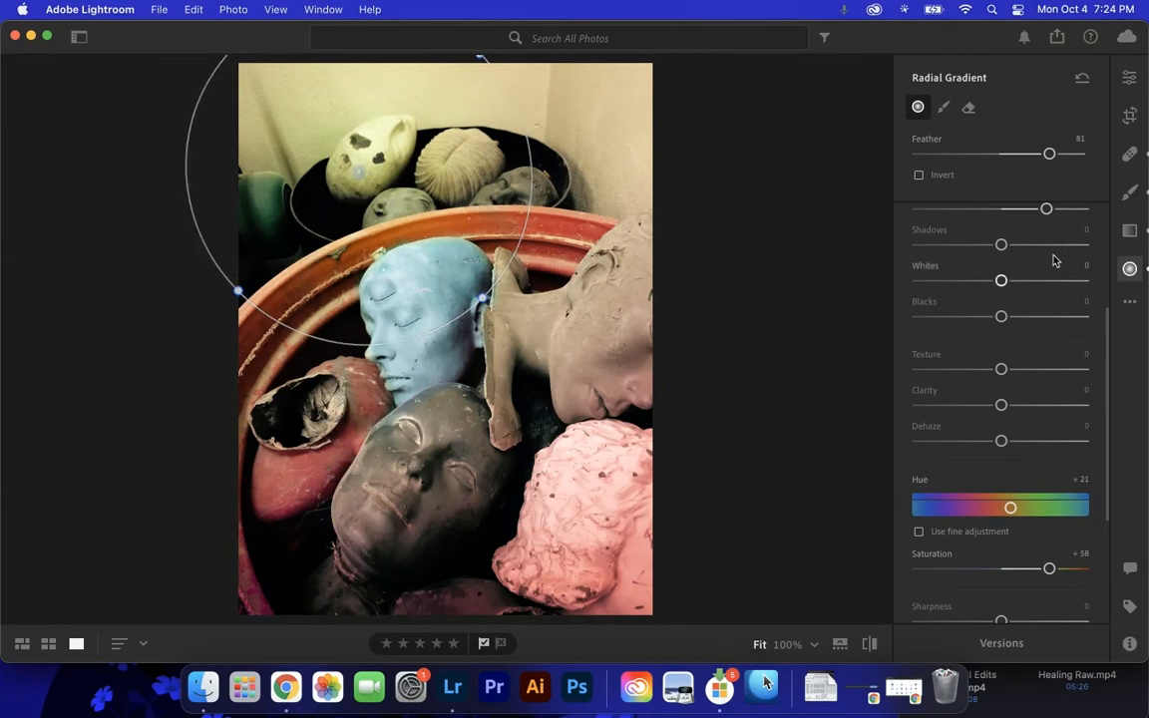
scroll(995, 250, up, 4)
drag(1001, 237, 1048, 242)
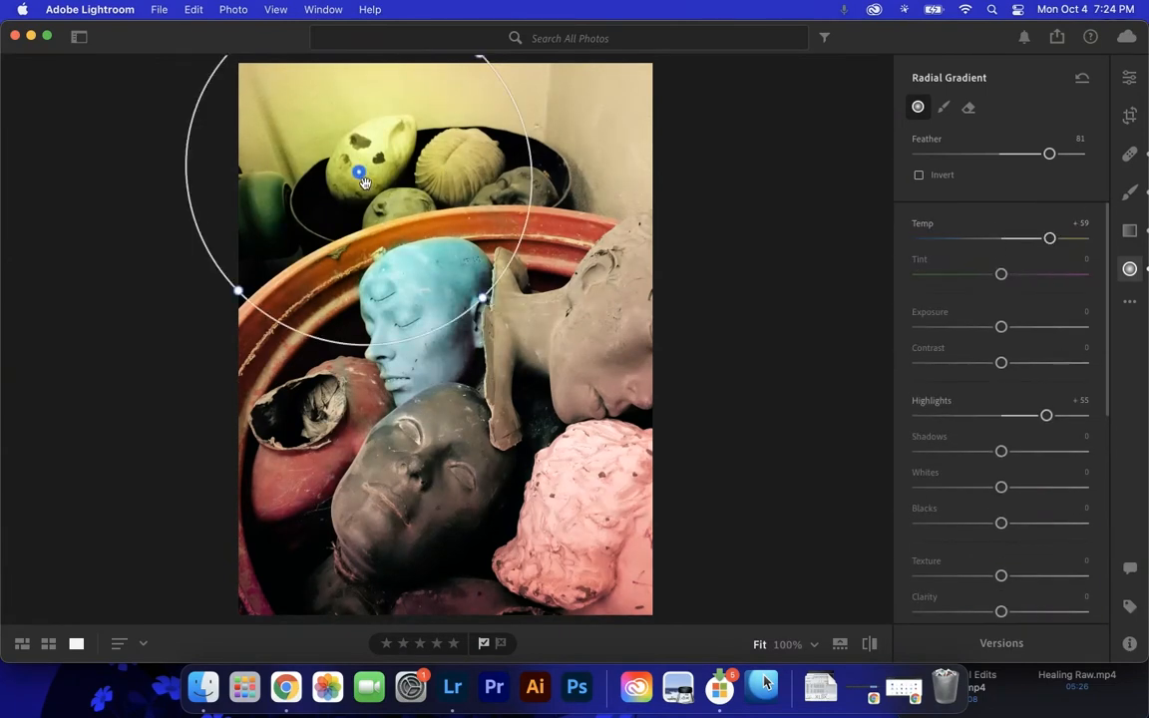
- Set up the radial gradient's eraser with size 17.3 and feather 37, and check the masked area
mouse_move(363, 173)
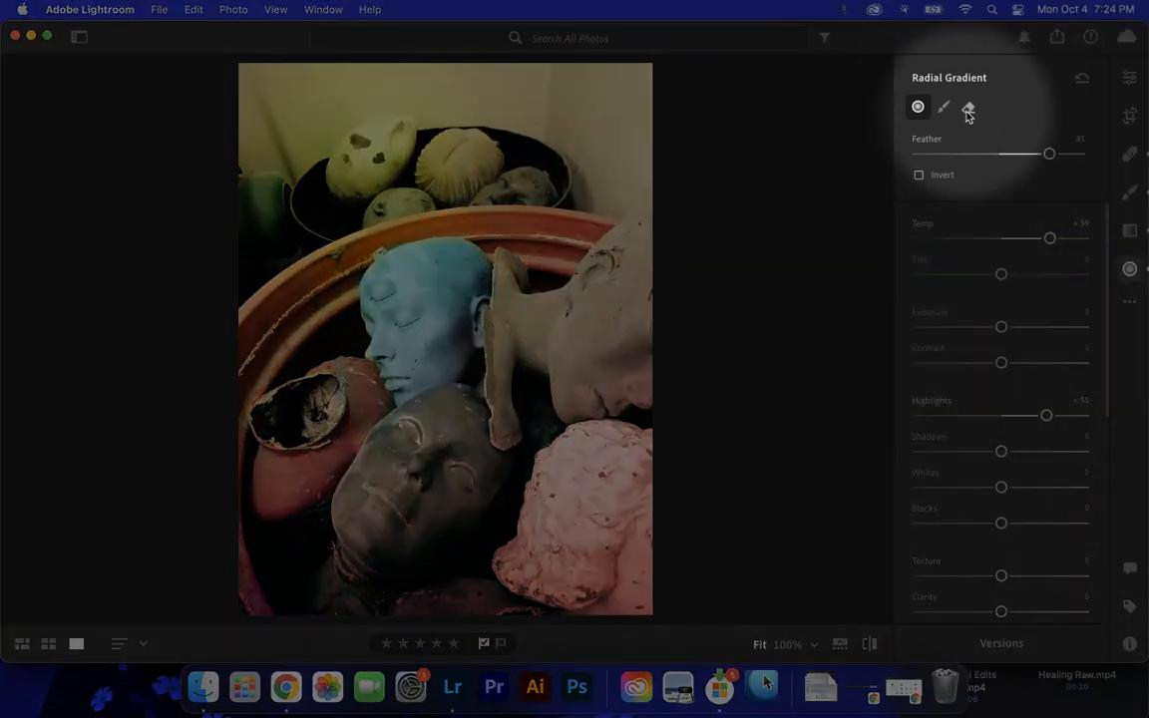
click(966, 110)
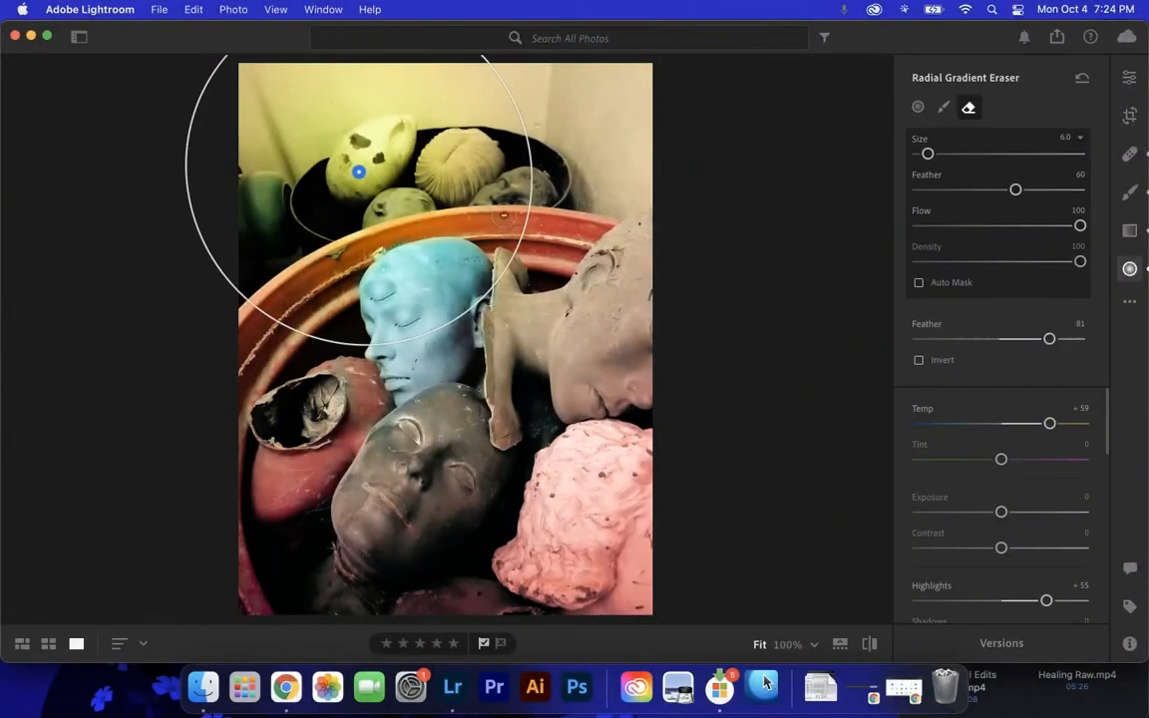
drag(928, 153, 946, 157)
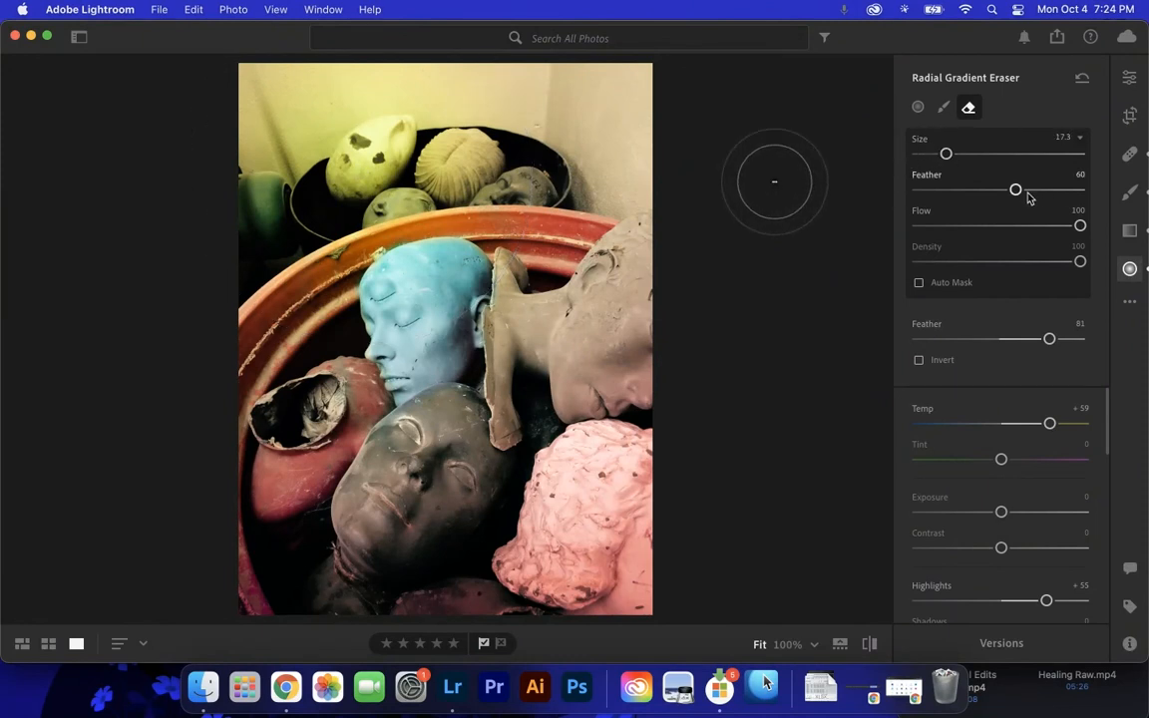
drag(1021, 196, 982, 195)
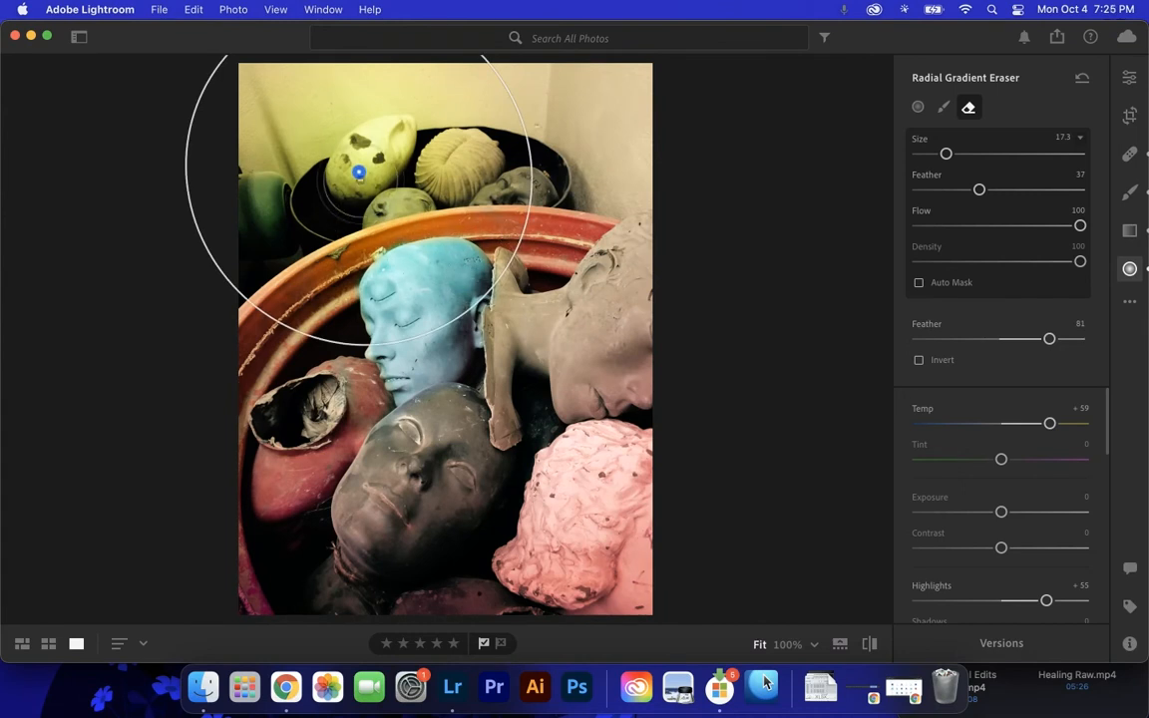
mouse_move(359, 175)
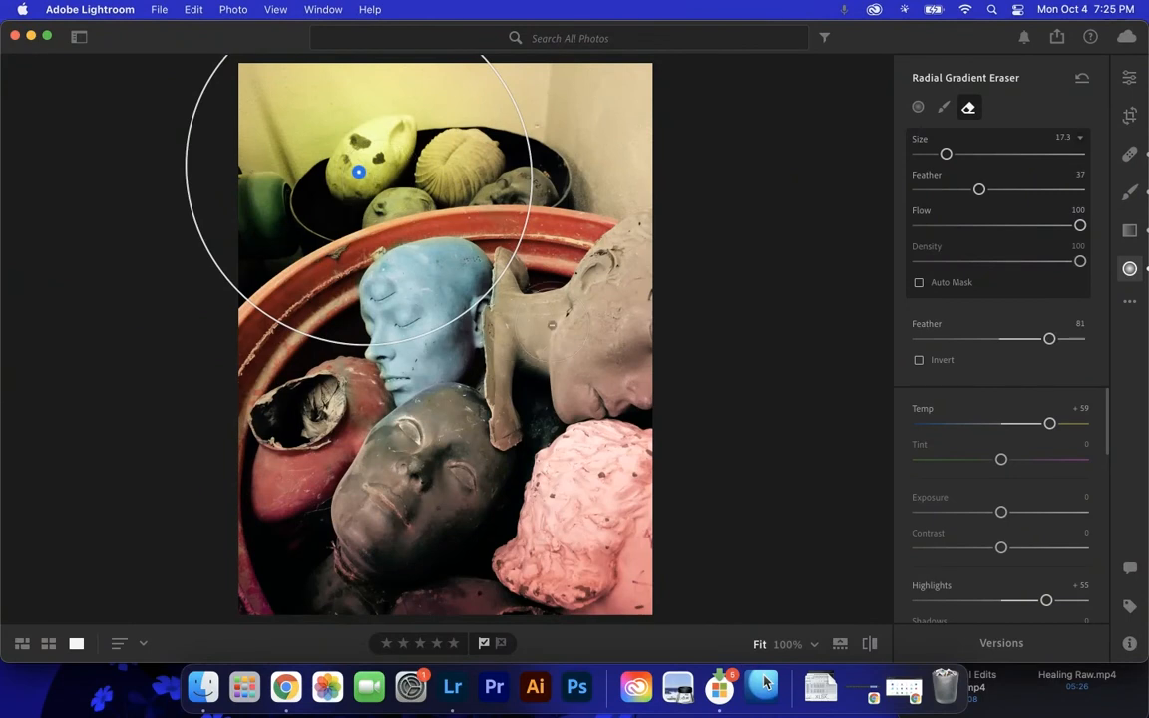
- Toggle the radial gradient's overlays to check the erased mask, and compare the edited photo with the original
key(o)
key(o)
key(o)
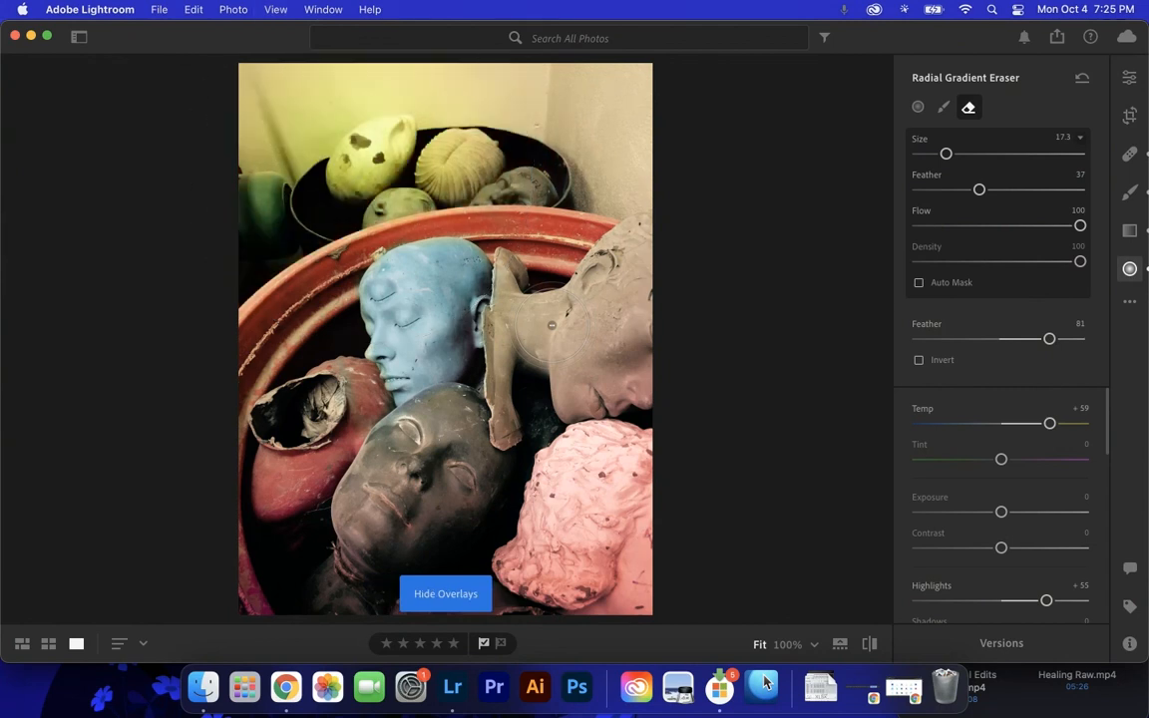
key(o)
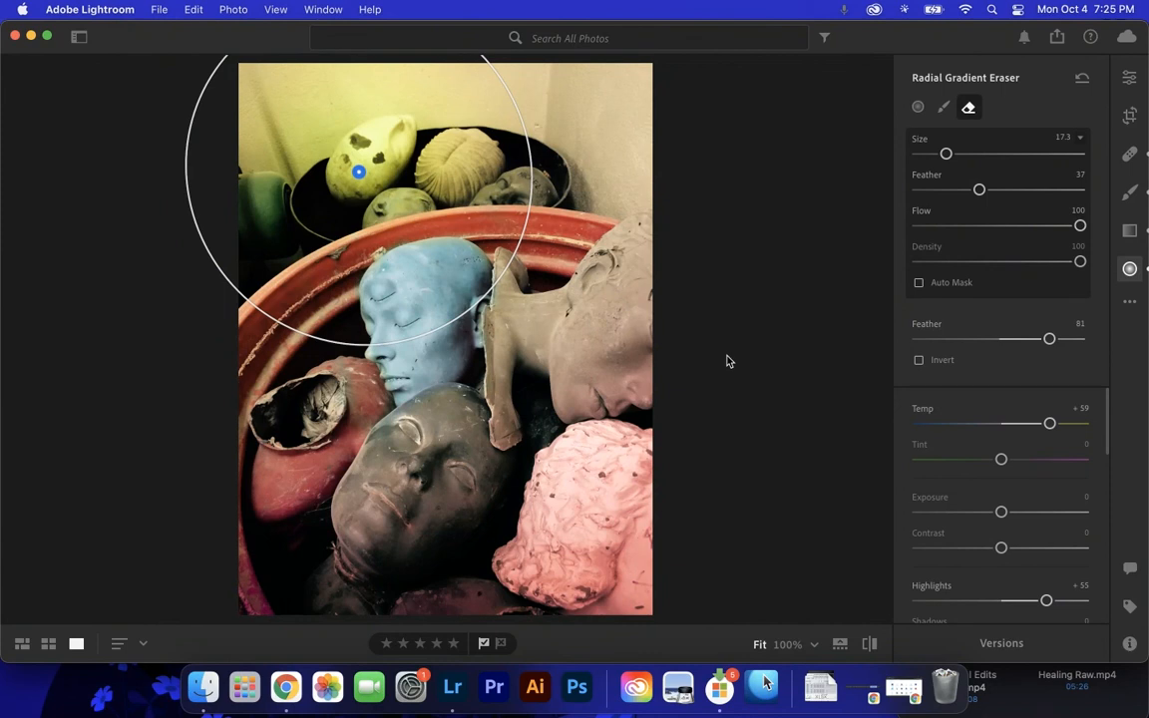
key(backslash)
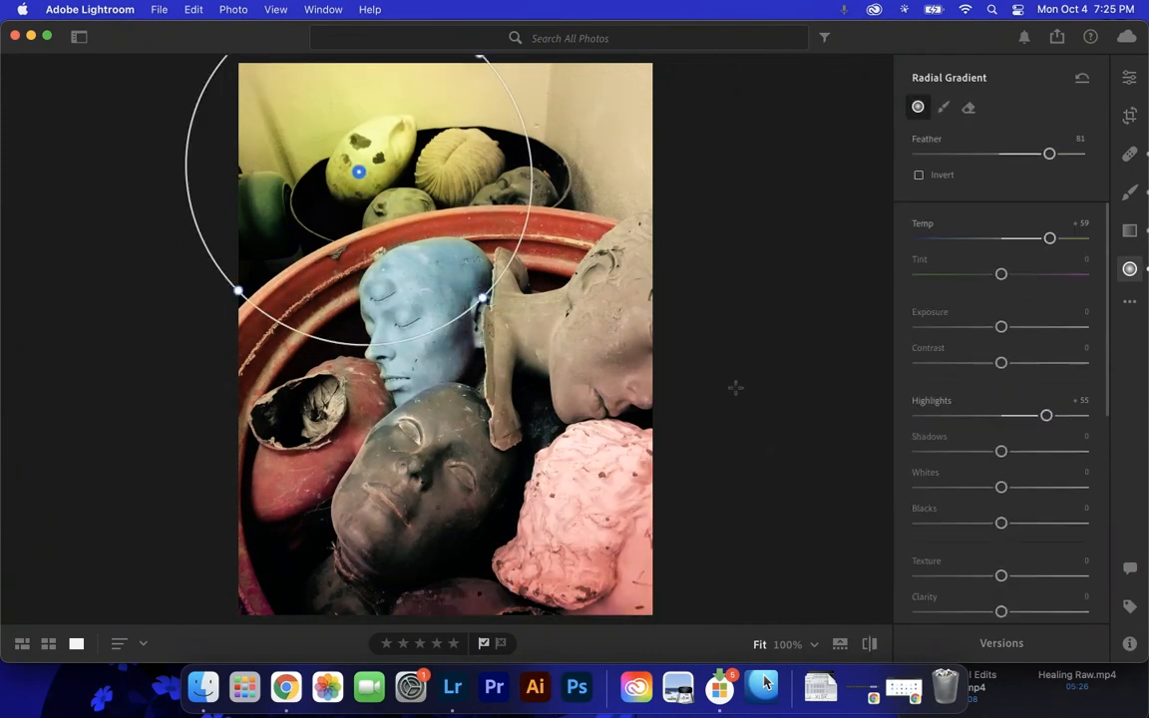
key(backslash)
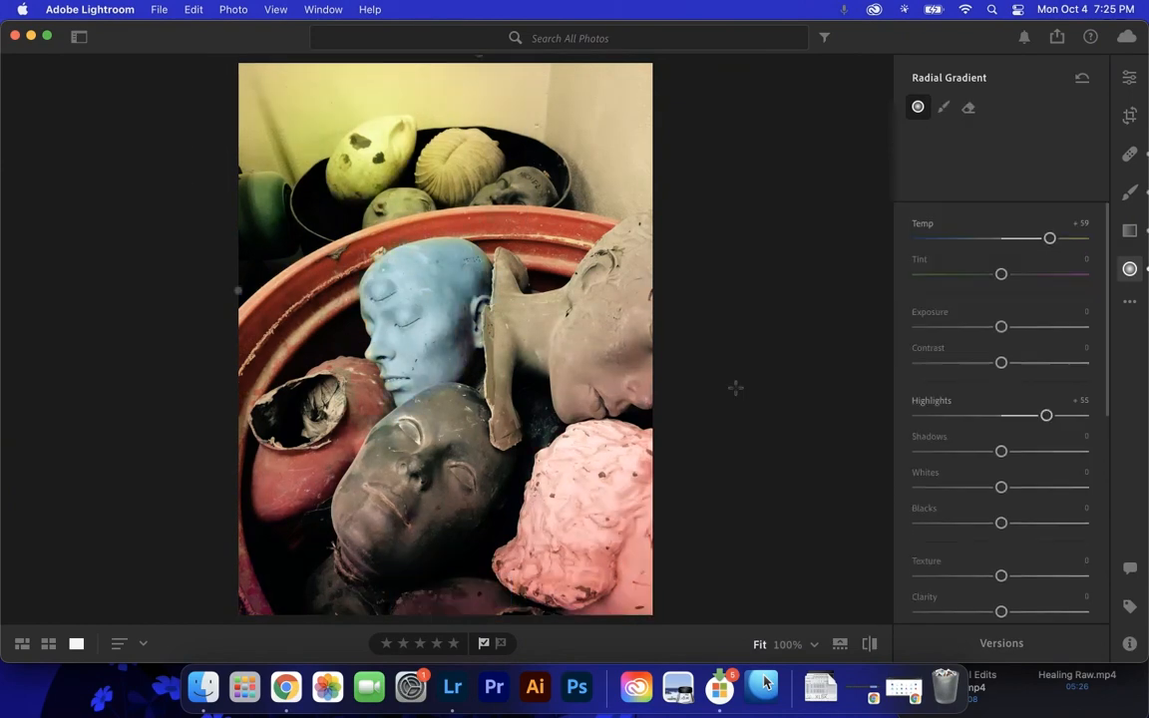